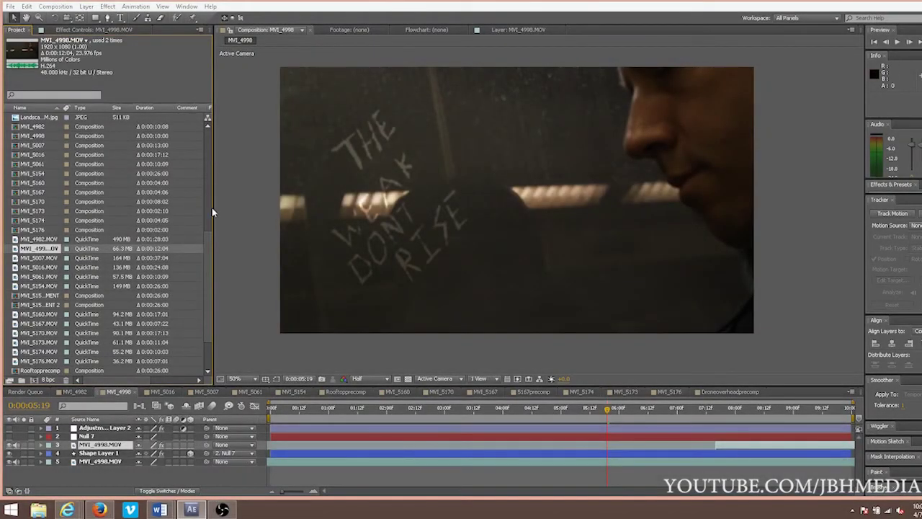
# Play back the finished MVI_4998 example, then open the MVI_5177 composition.
pyautogui.click(517, 409)
pyautogui.press('space')
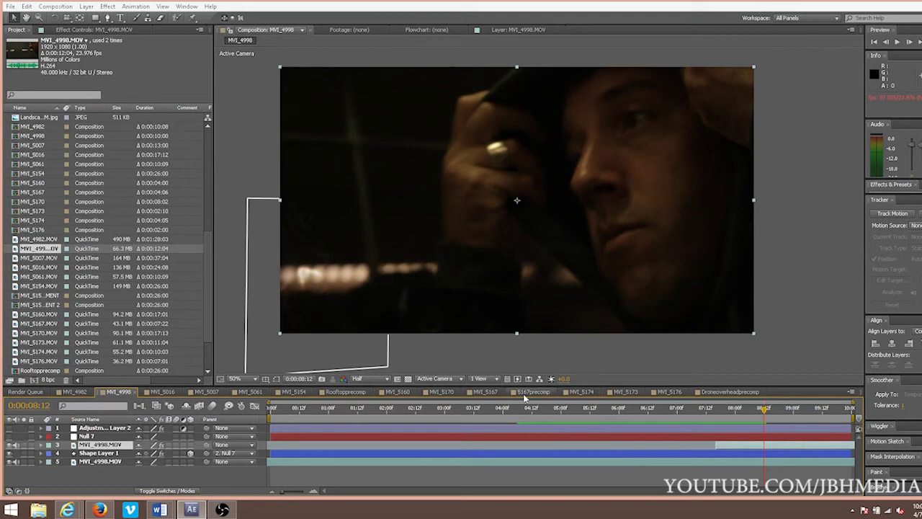
pyautogui.click(574, 412)
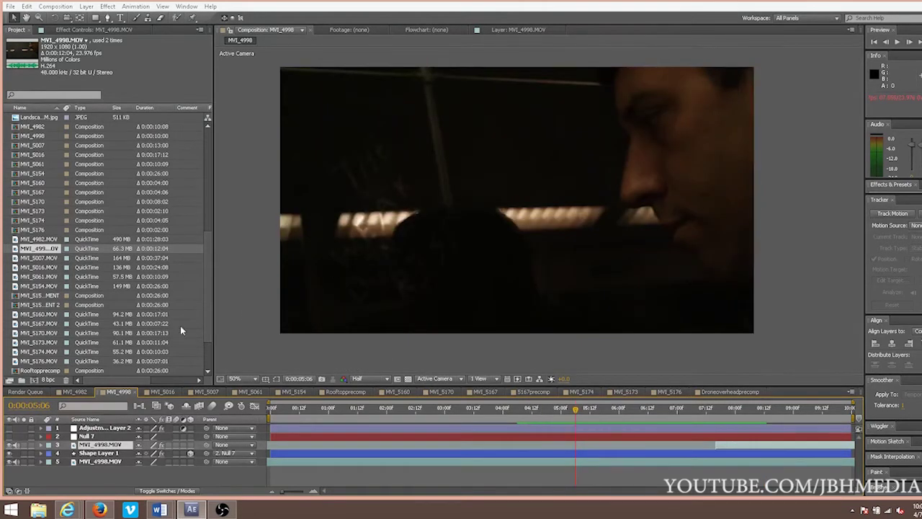
pyautogui.click(34, 381)
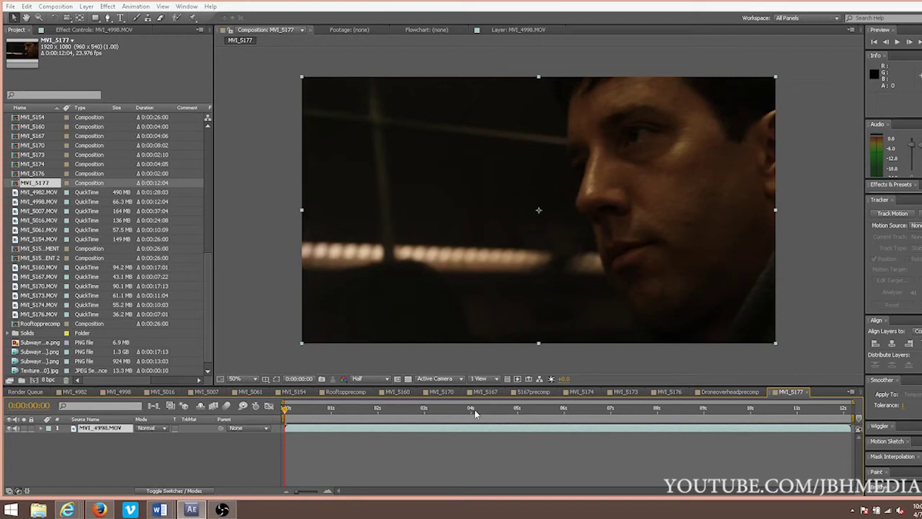
# Put the playhead at 0:00:05:00 and add Shape Layer 1 above MVI_4998.MOV.
pyautogui.click(515, 412)
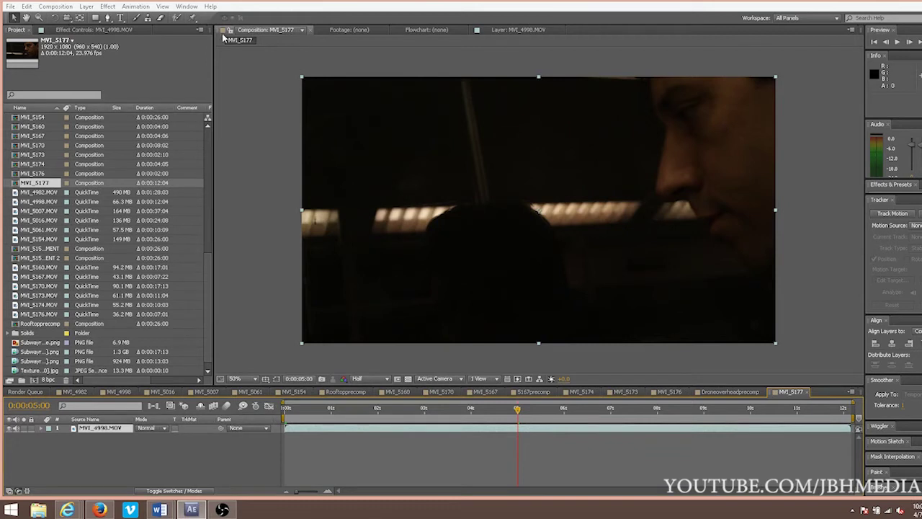
pyautogui.click(86, 7)
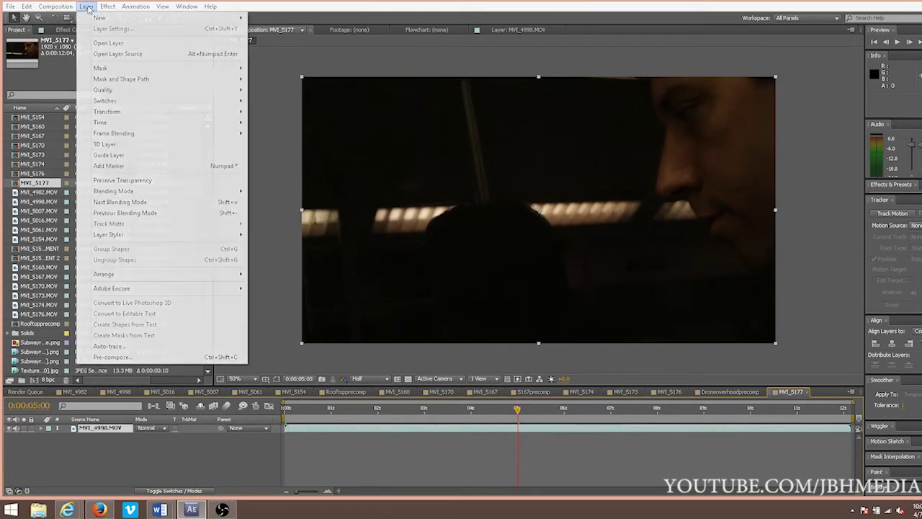
pyautogui.click(277, 72)
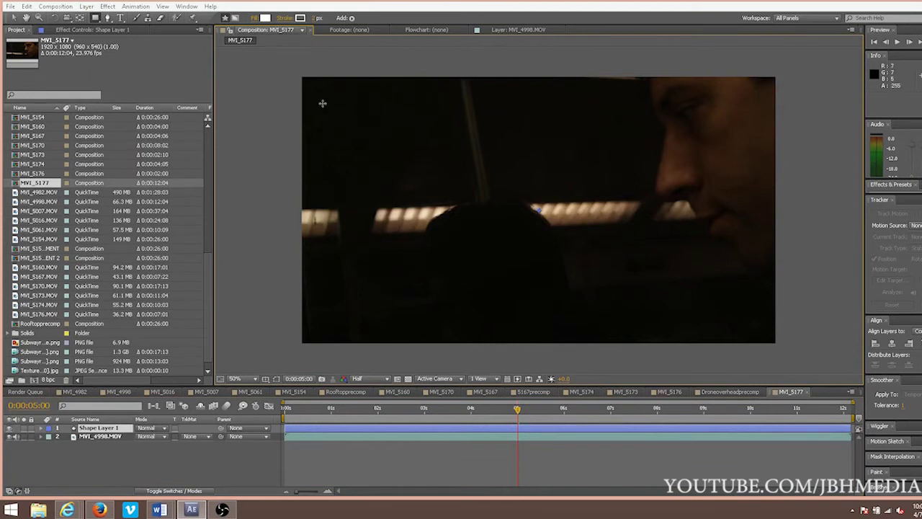
# Choose the RotoBezier Pen and draw the letter H over the dark area.
pyautogui.click(107, 17)
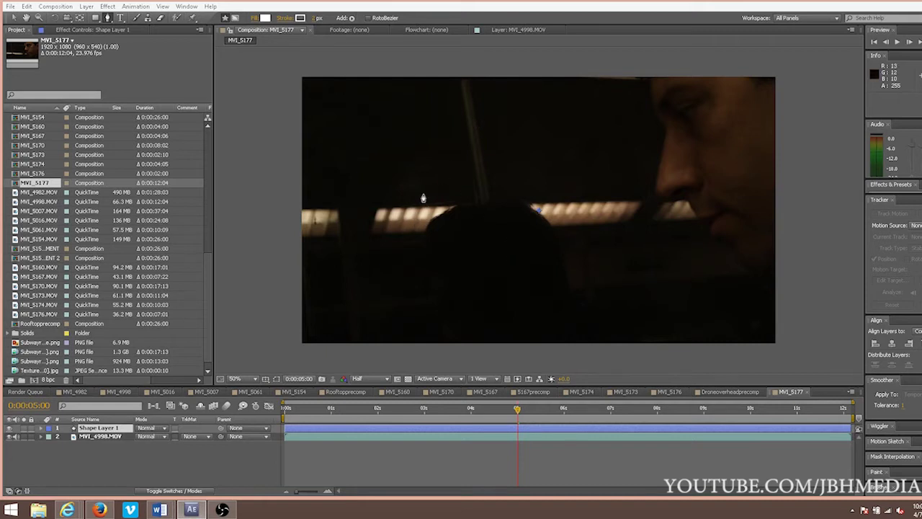
pyautogui.click(393, 195)
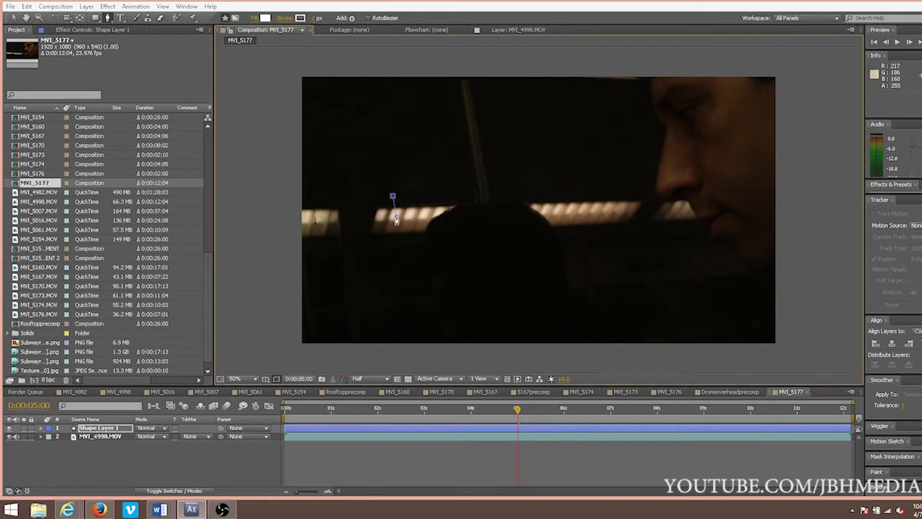
pyautogui.scroll(2, 399, 240)
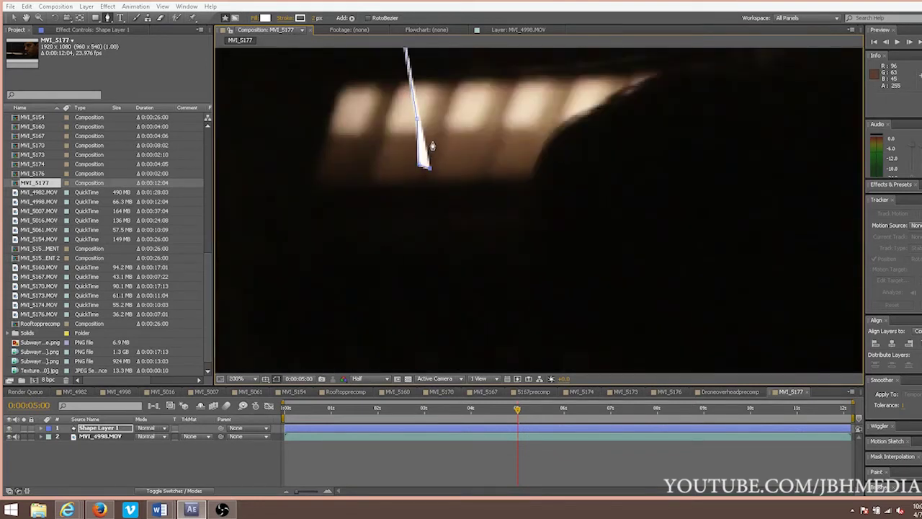
pyautogui.moveTo(422, 88); pyautogui.dragTo(427, 207)
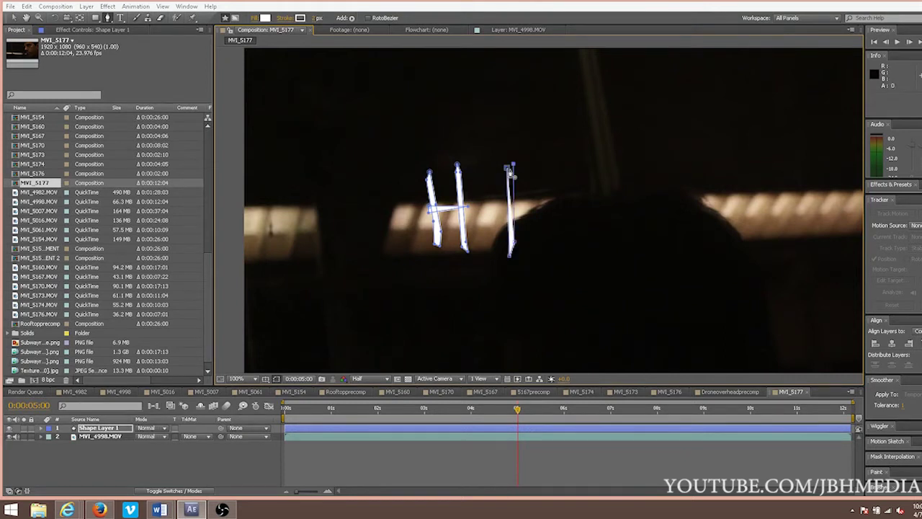
# Draw the letter I as closed stem, top-bar and base shapes.
pyautogui.click(507, 170)
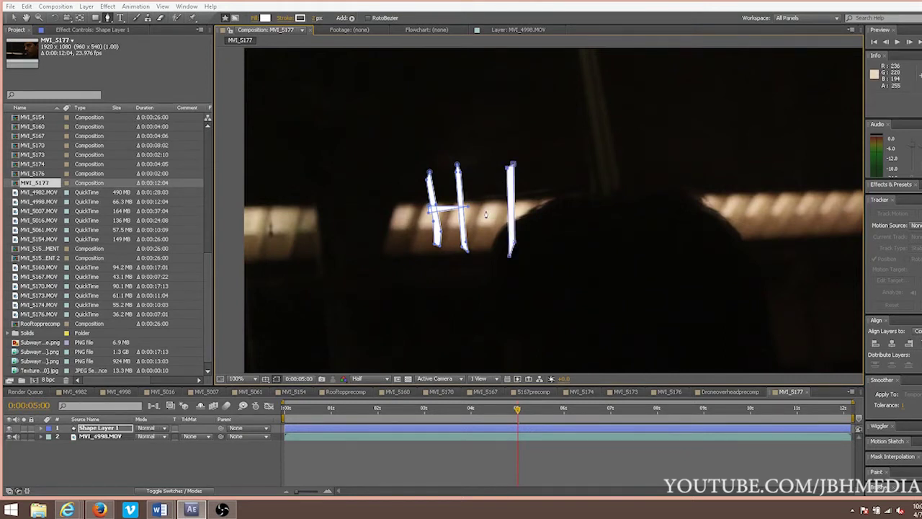
pyautogui.click(528, 168)
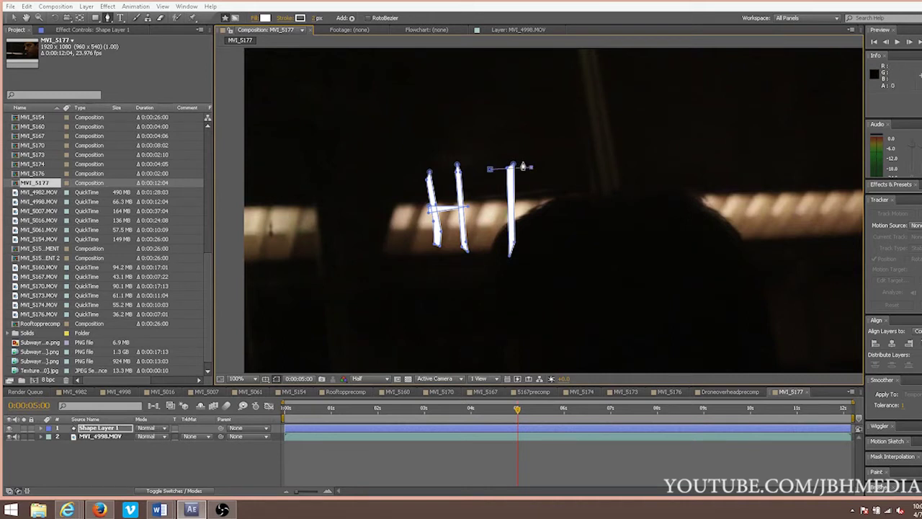
pyautogui.click(491, 167)
pyautogui.moveTo(498, 251); pyautogui.dragTo(539, 252)
pyautogui.click(526, 258)
pyautogui.click(496, 257)
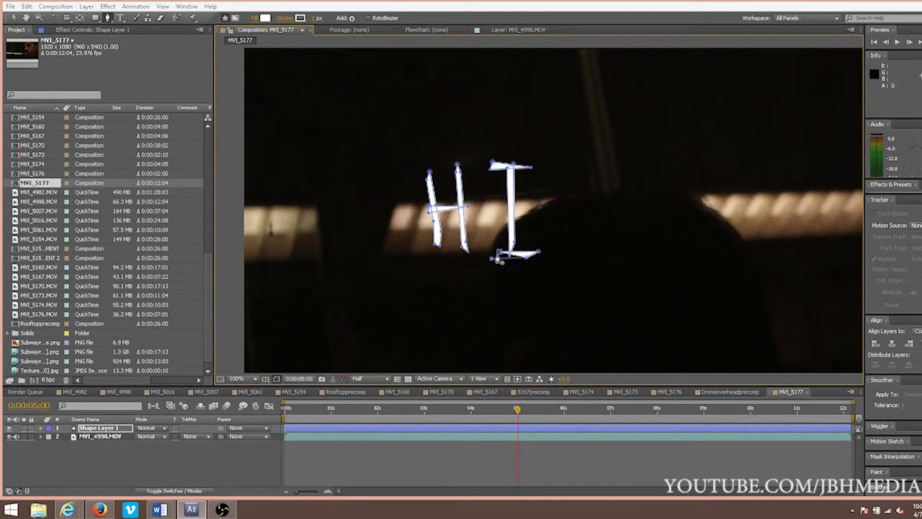
pyautogui.press(',')
pyautogui.press(',')
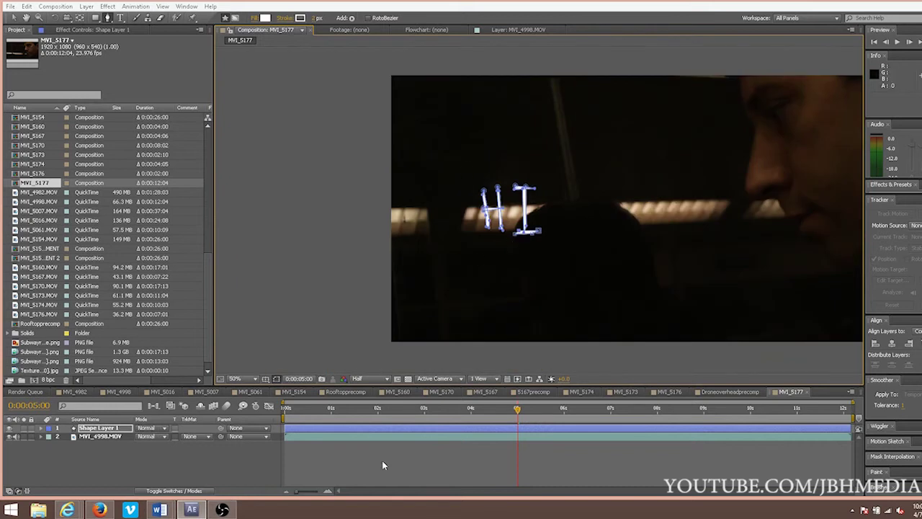
# Set Shape Layer 1's blending mode to Overlay.
pyautogui.click(111, 437)
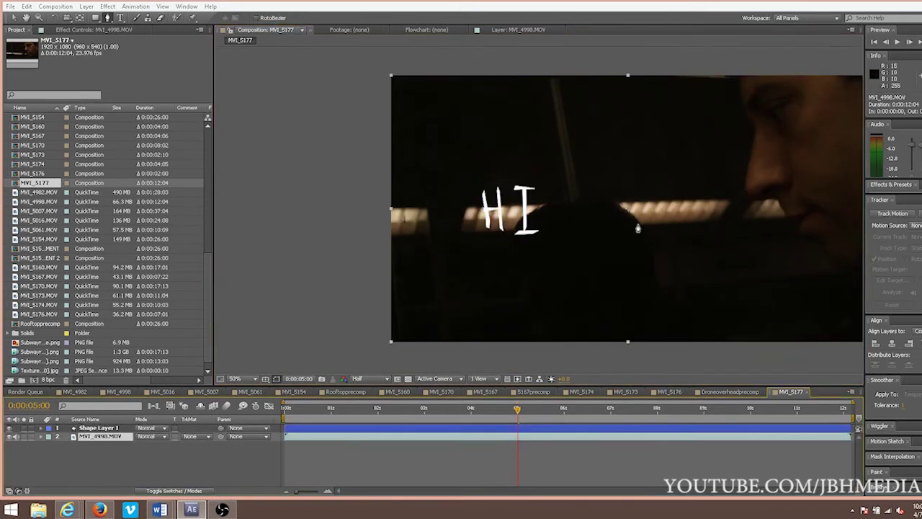
pyautogui.moveTo(638, 283); pyautogui.dragTo(572, 262)
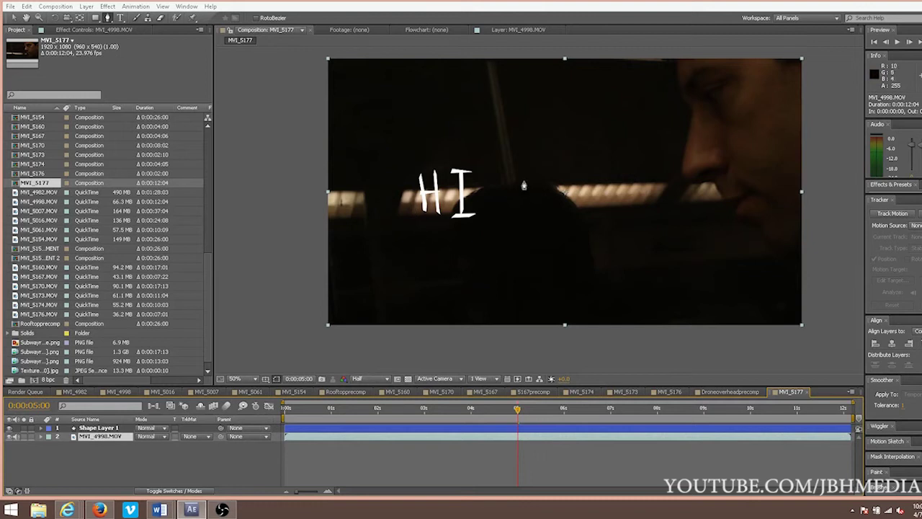
pyautogui.click(100, 429)
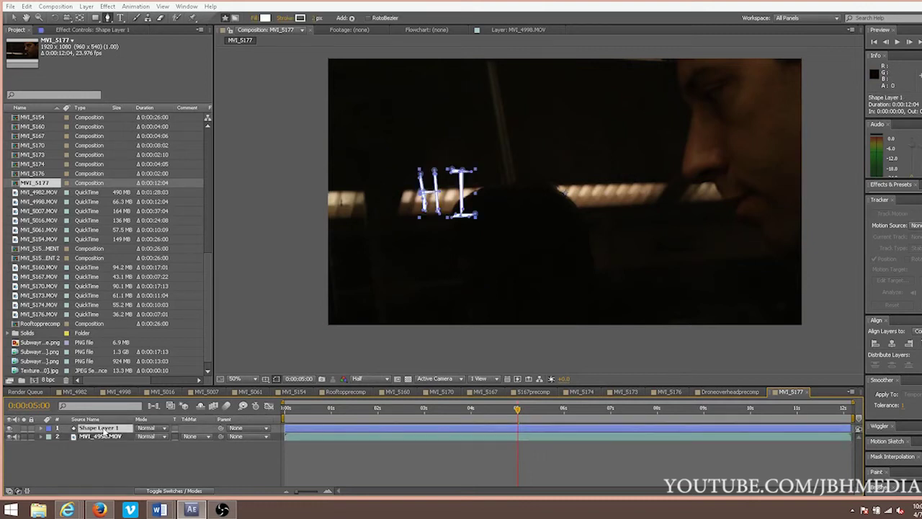
pyautogui.click(143, 428)
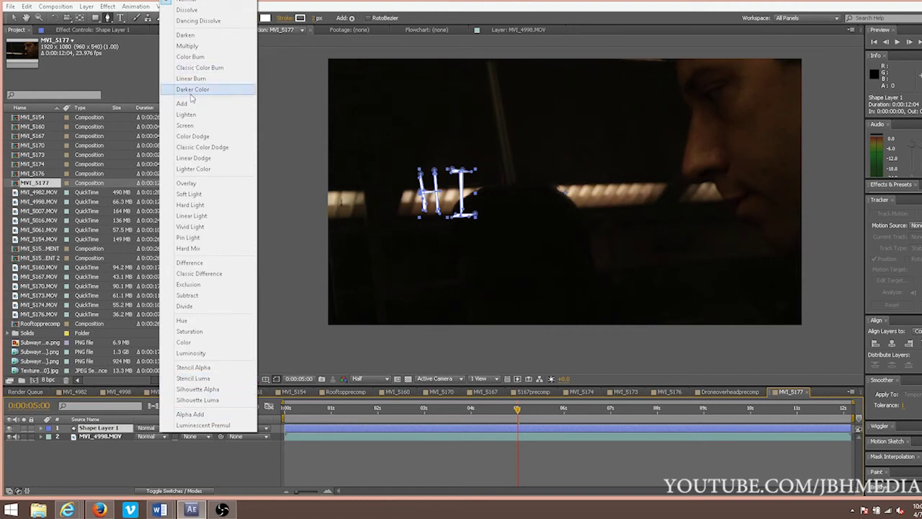
pyautogui.click(186, 183)
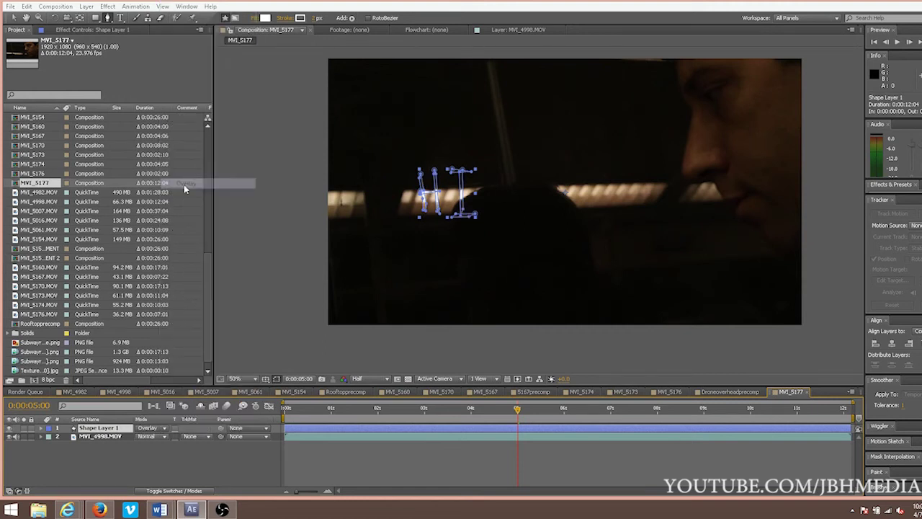
# Reselect Shape Layer 1 and hide its shape path outlines in the viewer.
pyautogui.click(109, 437)
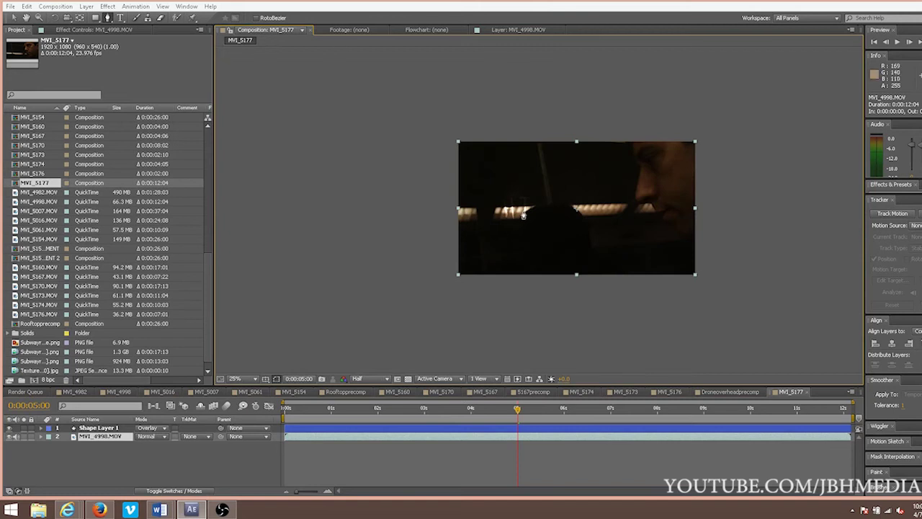
pyautogui.scroll(2, 523, 234)
pyautogui.click(112, 429)
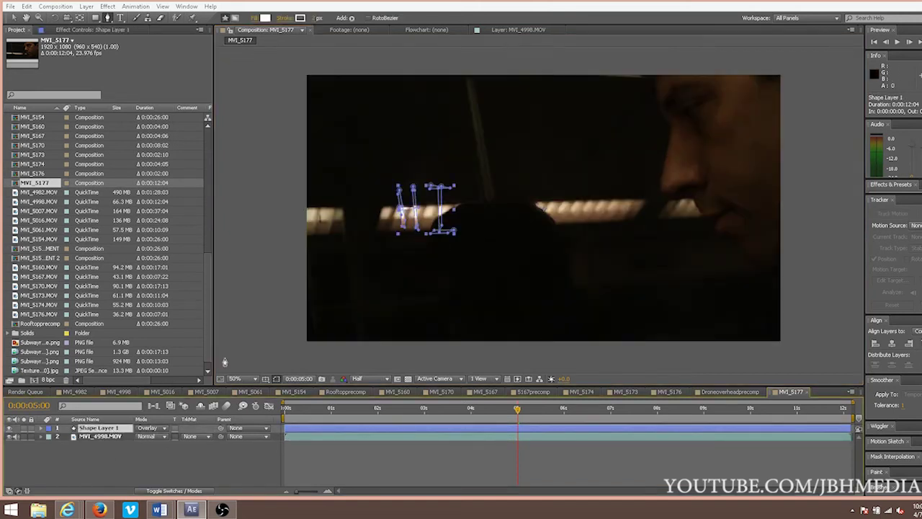
pyautogui.click(277, 378)
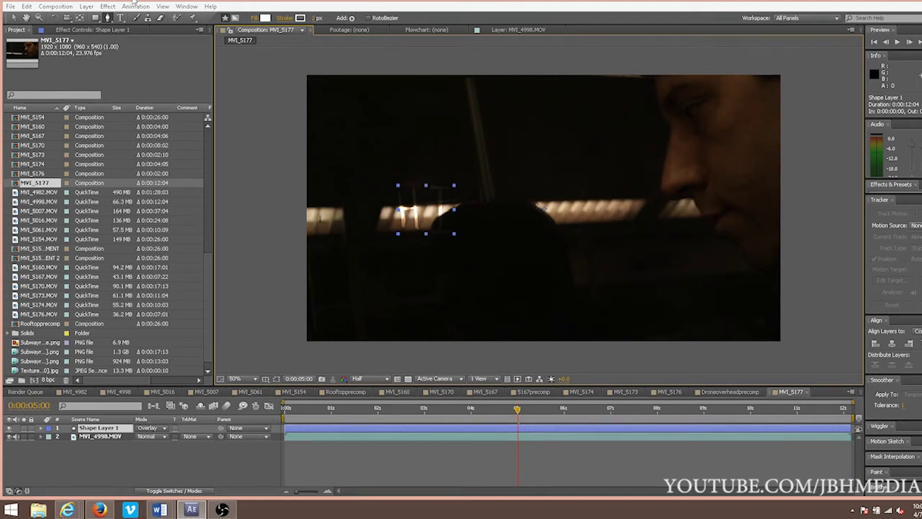
# Apply Roughen Edges to the HI layer with Edge Type Rusty and Border 13.30.
pyautogui.click(110, 9)
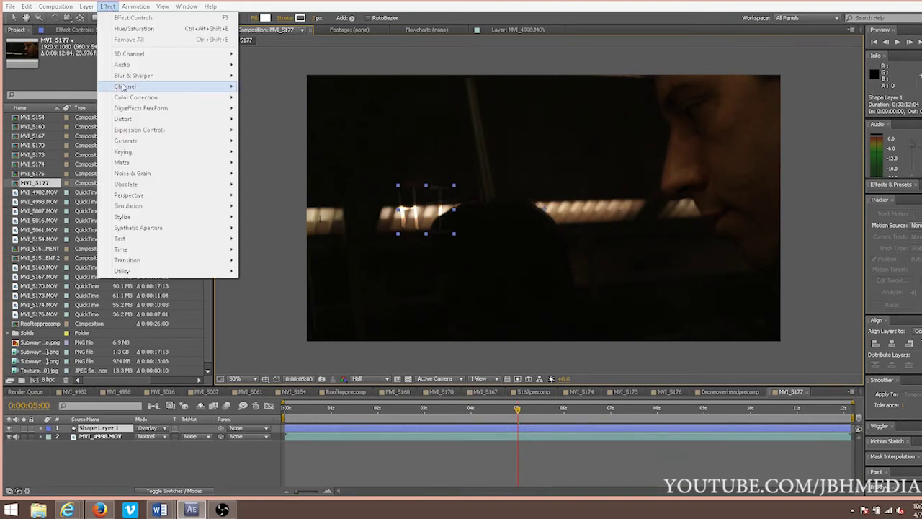
pyautogui.moveTo(123, 217)
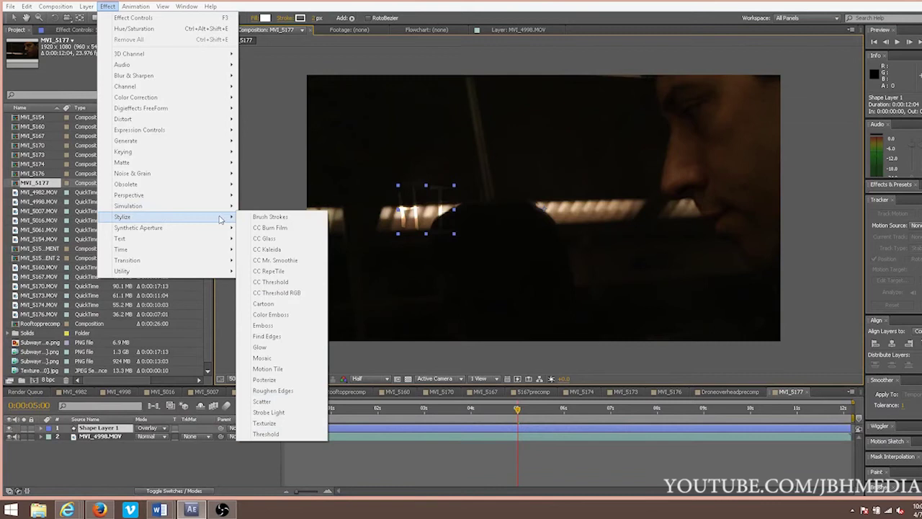
pyautogui.click(272, 390)
pyautogui.scroll(1, 477, 240)
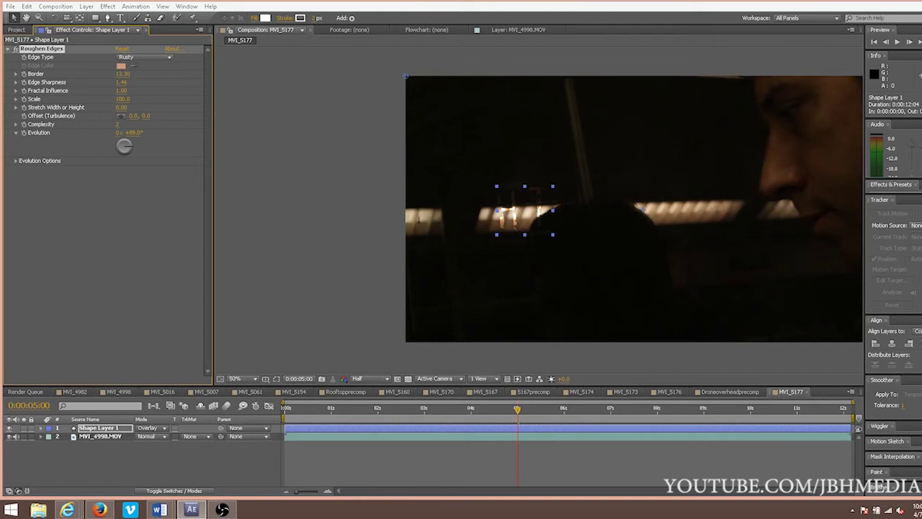
pyautogui.click(107, 6)
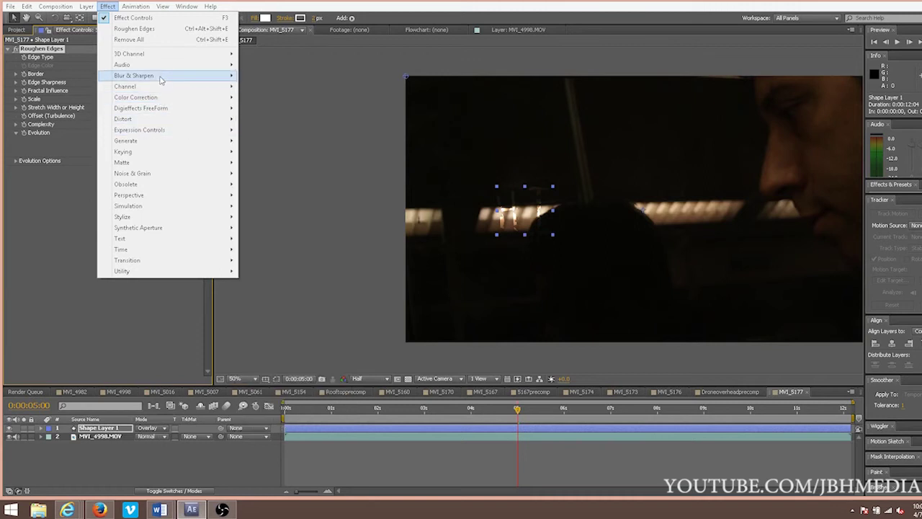
pyautogui.moveTo(134, 76)
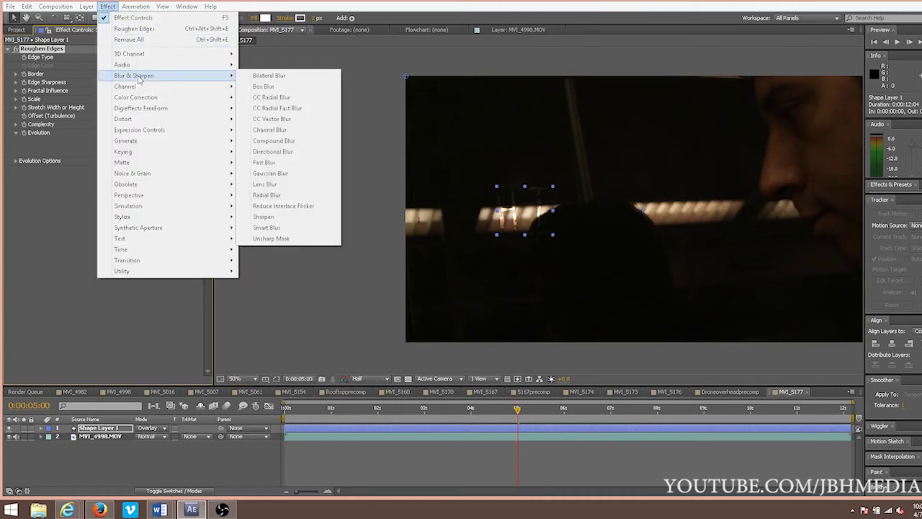
# Add a Fast Blur effect to the HI shape layer.
pyautogui.click(270, 166)
pyautogui.press(',')
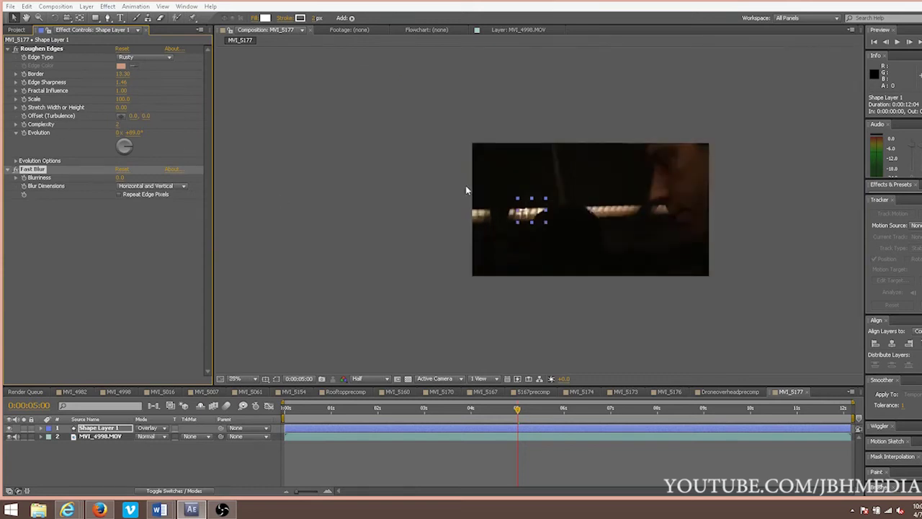
pyautogui.press('.')
pyautogui.press('.')
pyautogui.press(',')
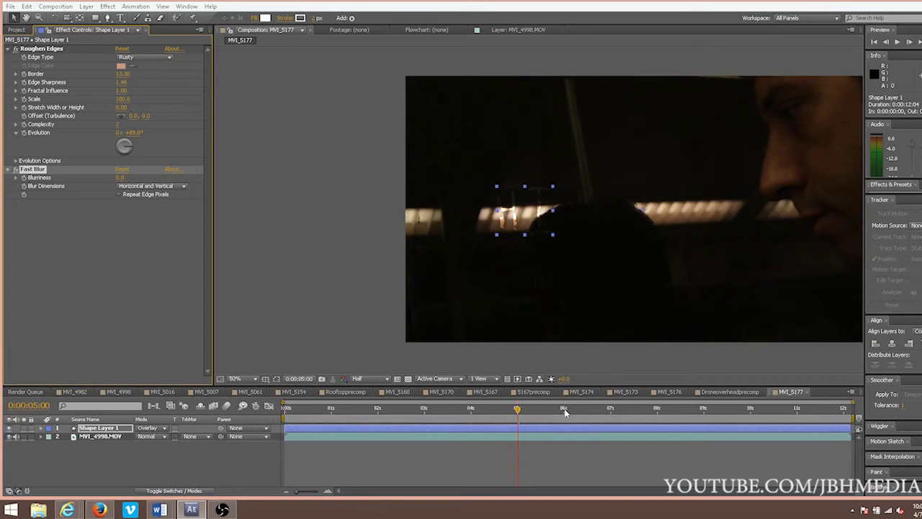
# At 0:00:06:15, nudge the HI scratch slightly lower and set Blurriness to 5.0.
pyautogui.click(596, 415)
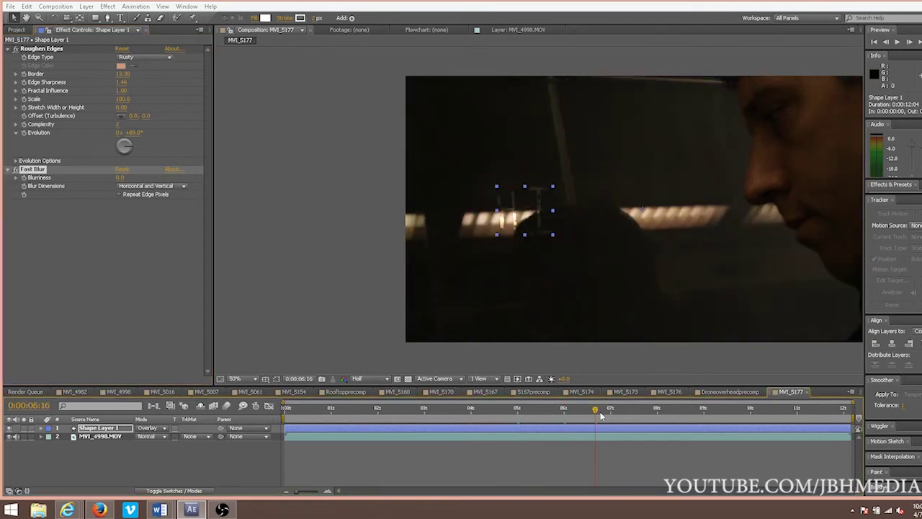
pyautogui.press('pageup')
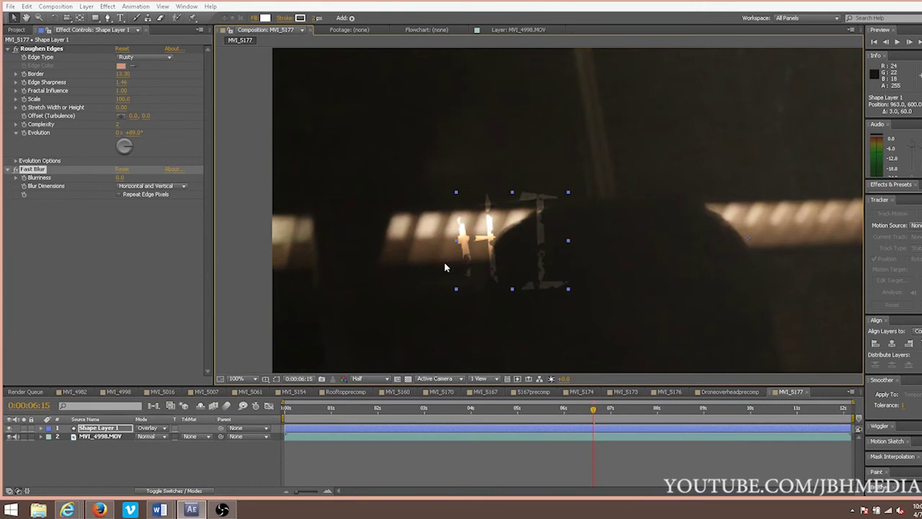
pyautogui.moveTo(497, 237); pyautogui.dragTo(497, 252)
pyautogui.click(119, 177)
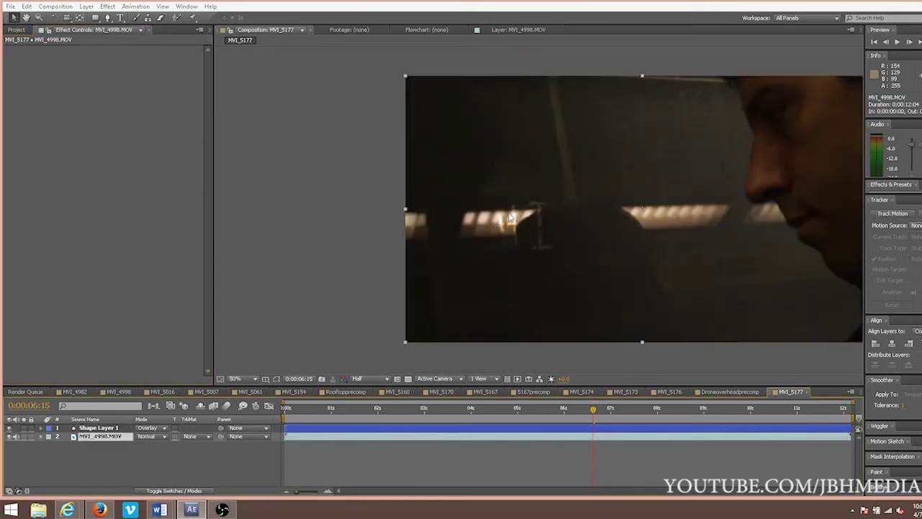
pyautogui.click(91, 428)
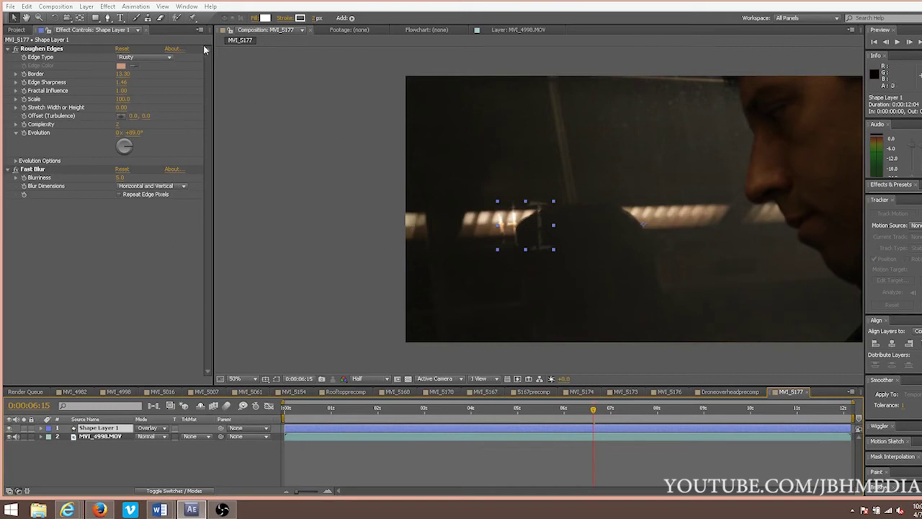
# Apply Corner Pin to the HI shape layer and pull its upper-left corner outward.
pyautogui.click(106, 6)
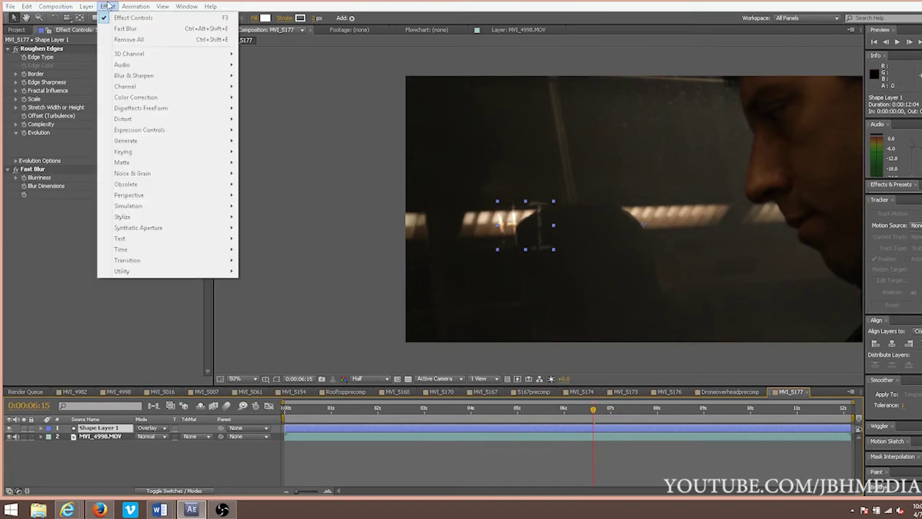
pyautogui.moveTo(122, 119)
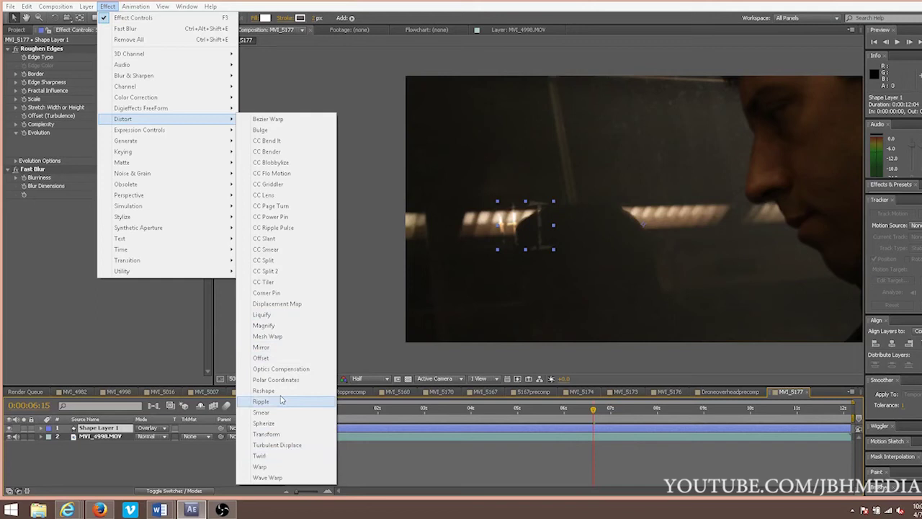
pyautogui.click(267, 293)
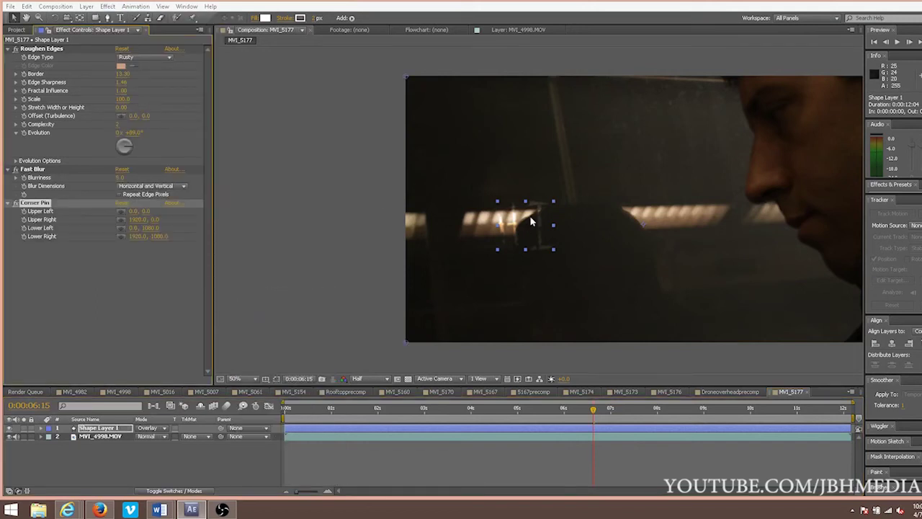
pyautogui.moveTo(407, 75); pyautogui.dragTo(384, 66)
pyautogui.press(',')
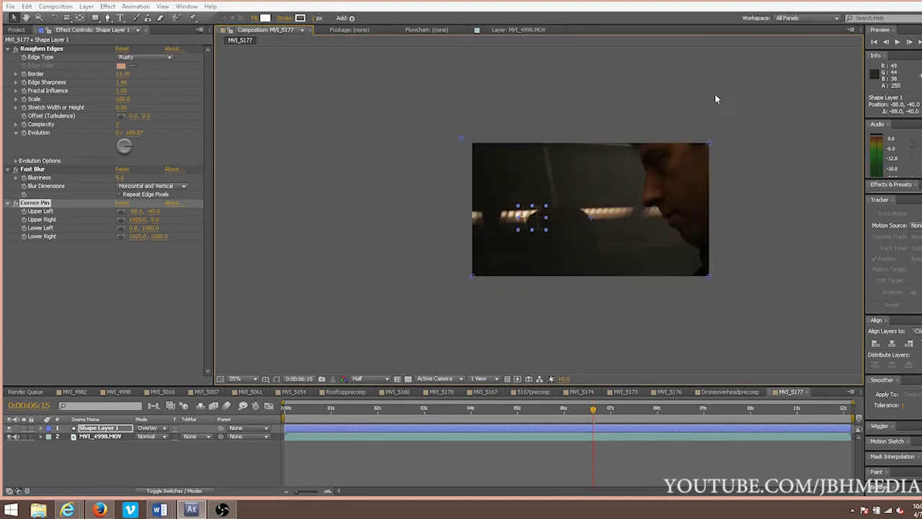
pyautogui.click(715, 135)
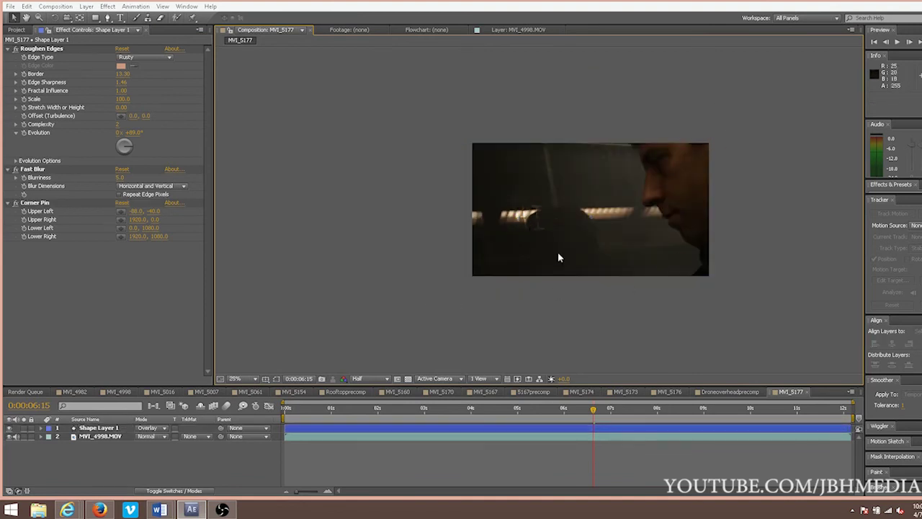
# Drag the Upper Left, Upper Right and Lower Left pins outward to match the window.
pyautogui.click(34, 203)
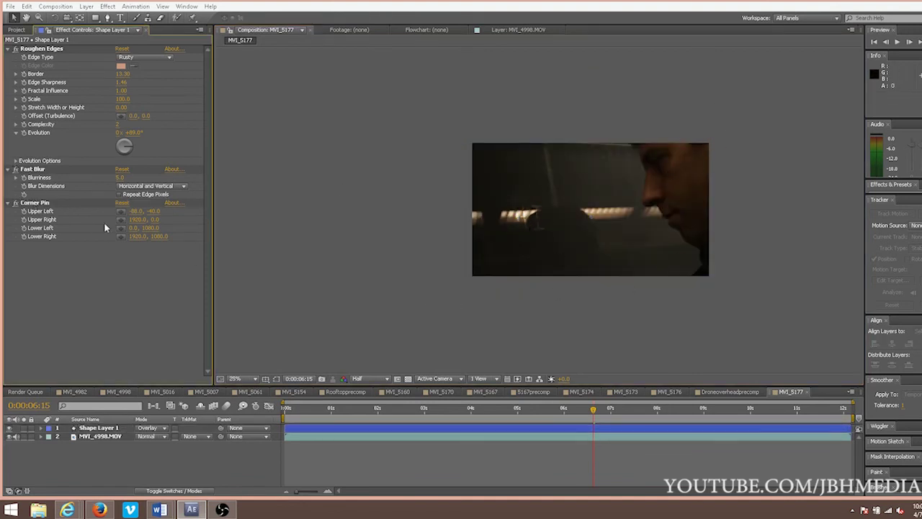
pyautogui.click(32, 203)
pyautogui.moveTo(461, 137); pyautogui.dragTo(444, 131)
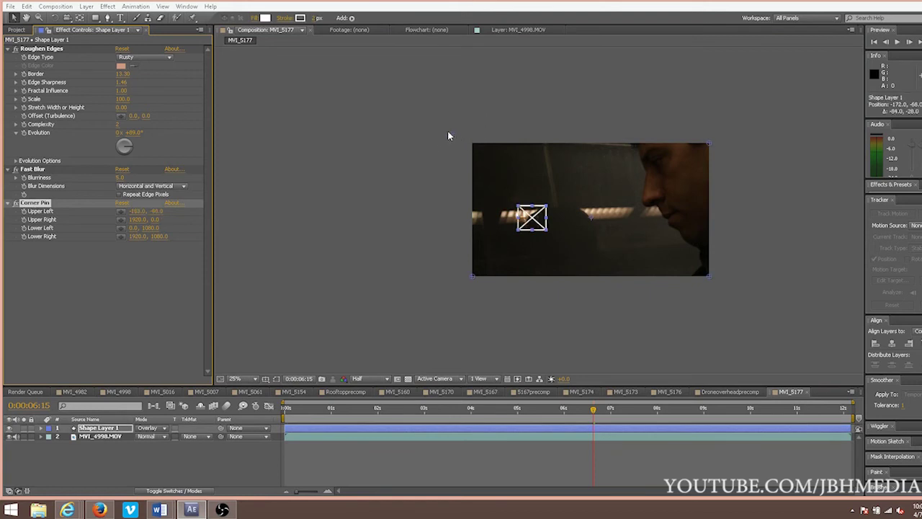
pyautogui.moveTo(709, 143); pyautogui.dragTo(729, 135)
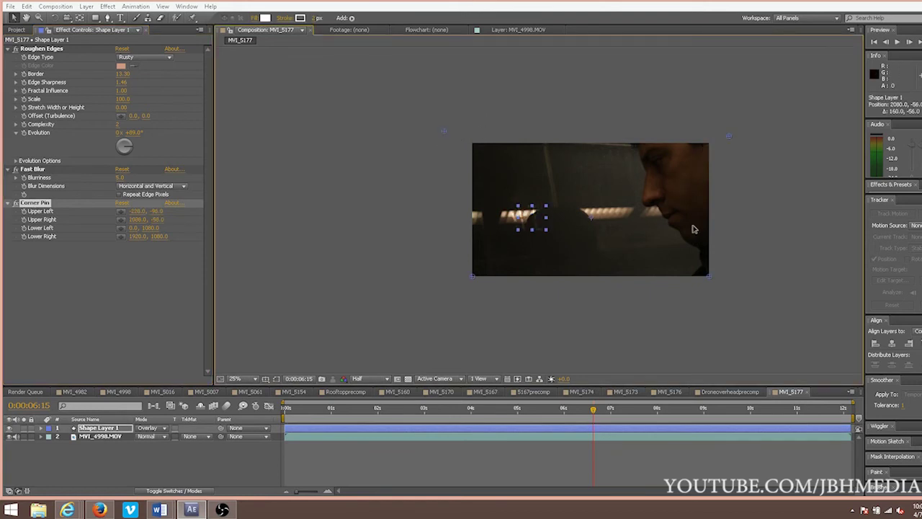
pyautogui.moveTo(475, 276)
pyautogui.mouseDown()
pyautogui.moveTo(425, 298)
pyautogui.moveTo(468, 312)
pyautogui.mouseUp()
pyautogui.press('.')
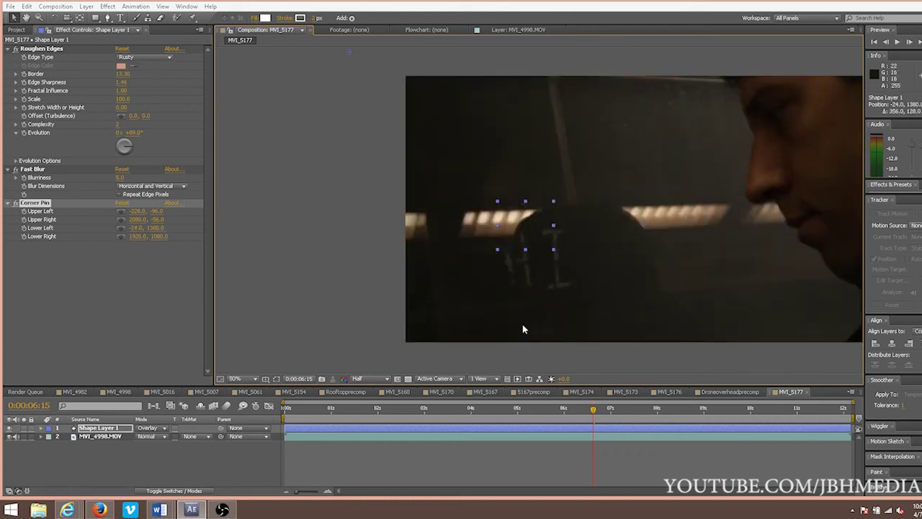
pyautogui.press(',')
pyautogui.press(',')
pyautogui.press(',')
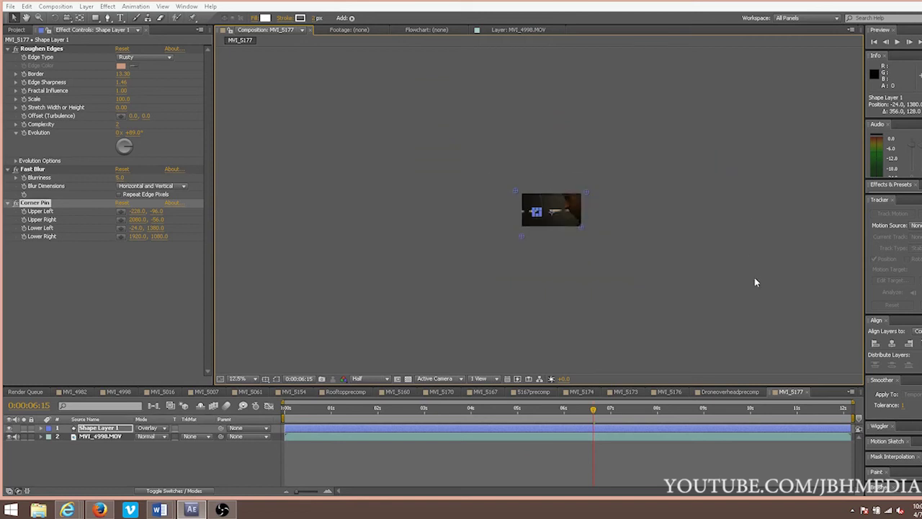
pyautogui.press('.')
pyautogui.press('.')
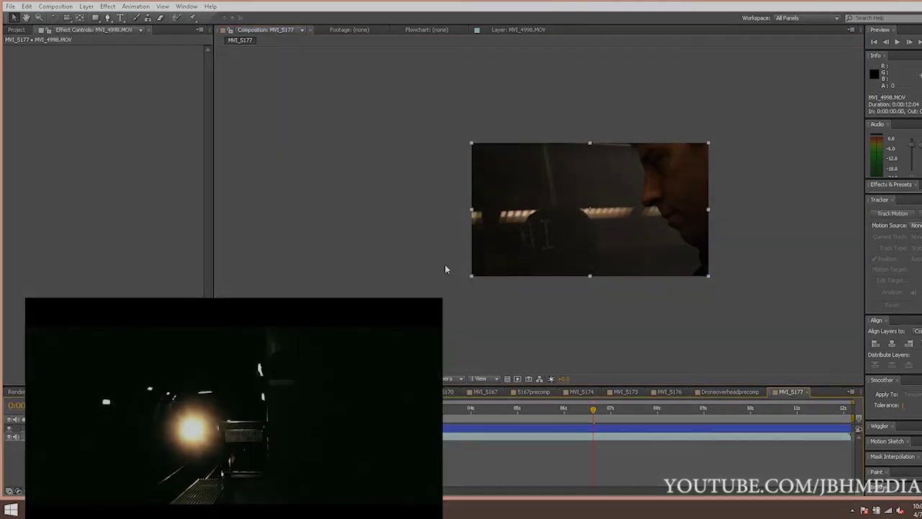